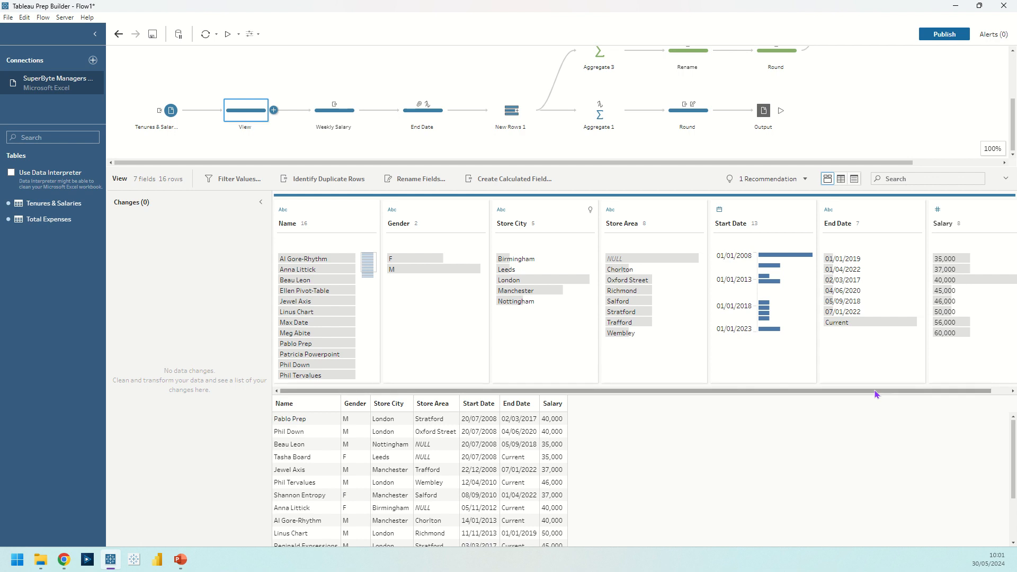
Review the fields in the first View step, and inspect the Salary calculated field in the Weekly Salary step.
drag(877, 391, 941, 396)
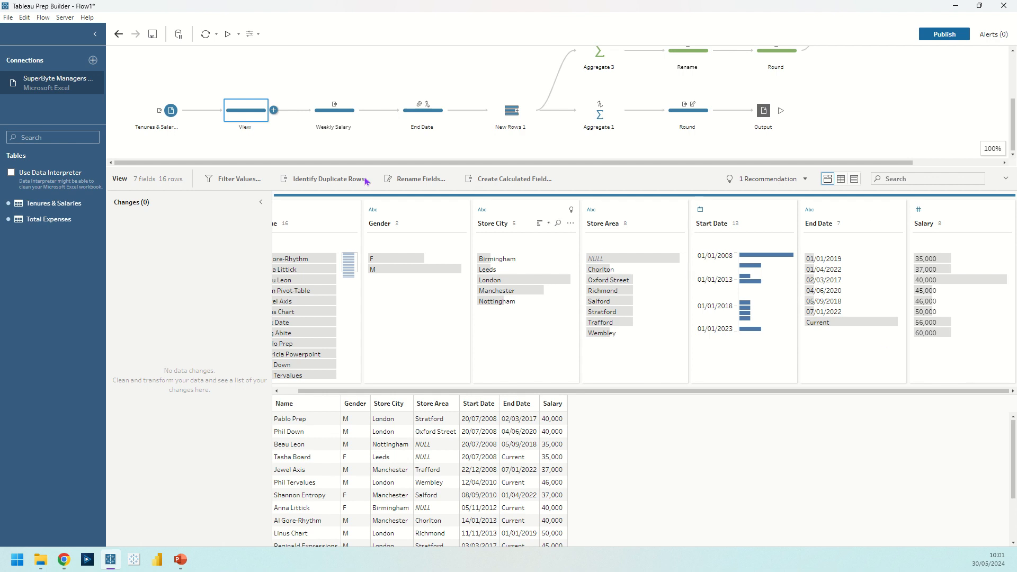
click(334, 111)
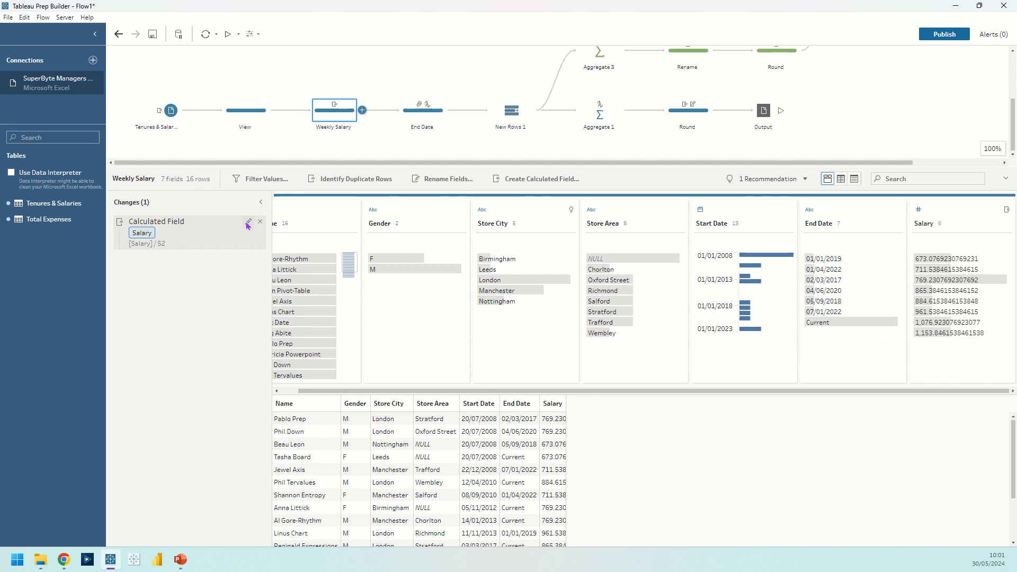
double_click(249, 226)
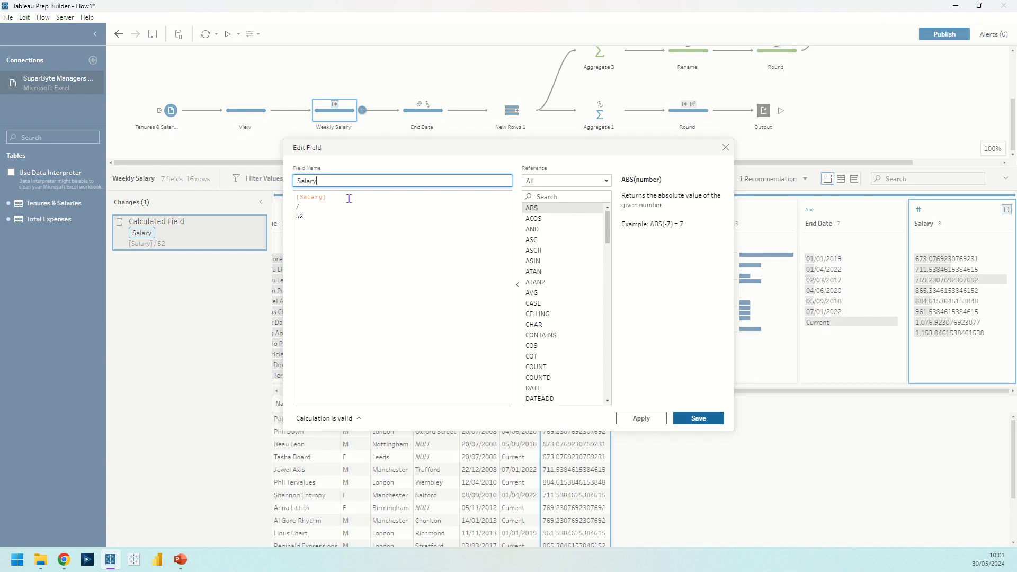
click(345, 218)
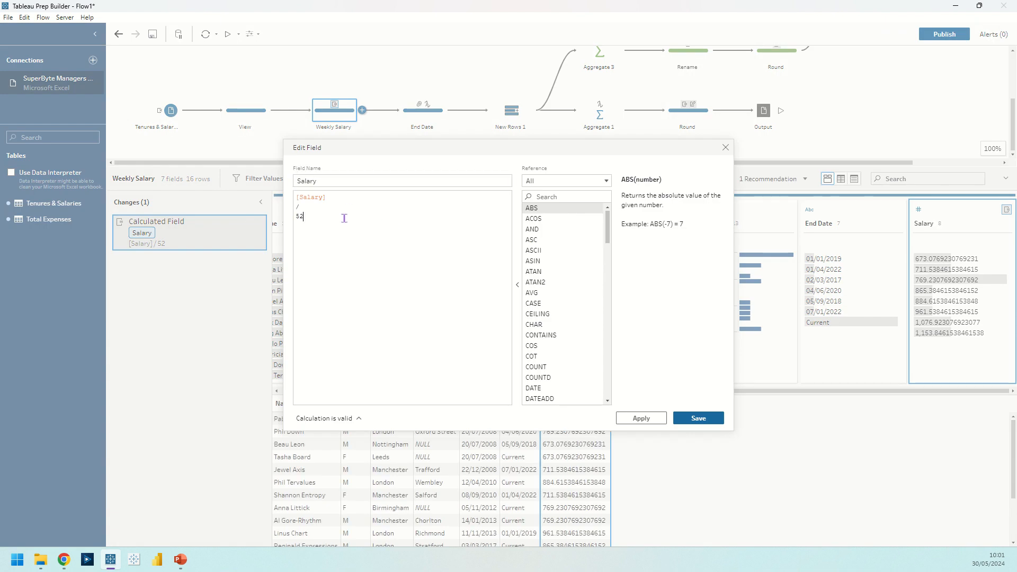
click(726, 148)
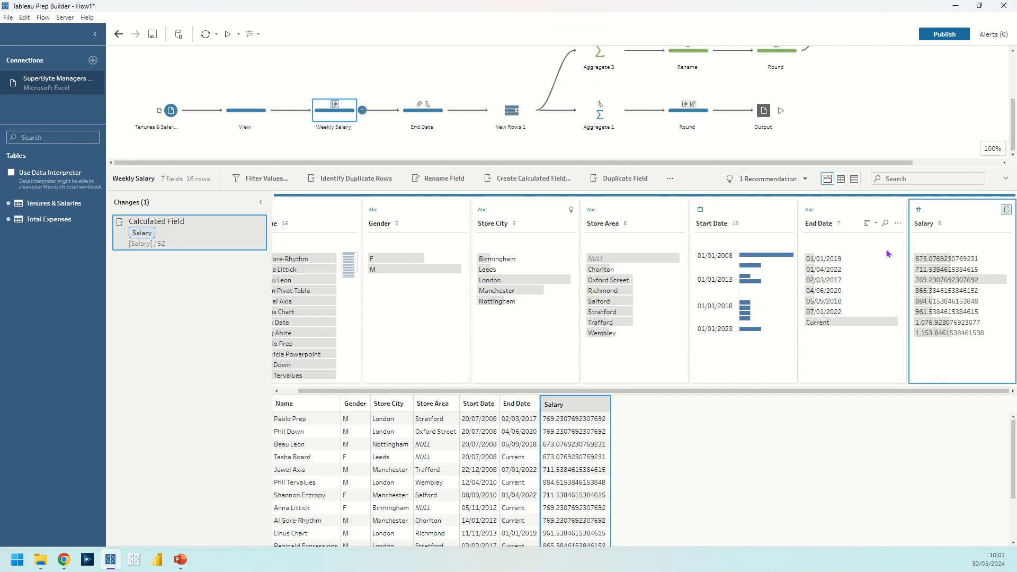
Check the data type options for the End Date field in the Weekly Salary step and inspect its Current value.
click(810, 211)
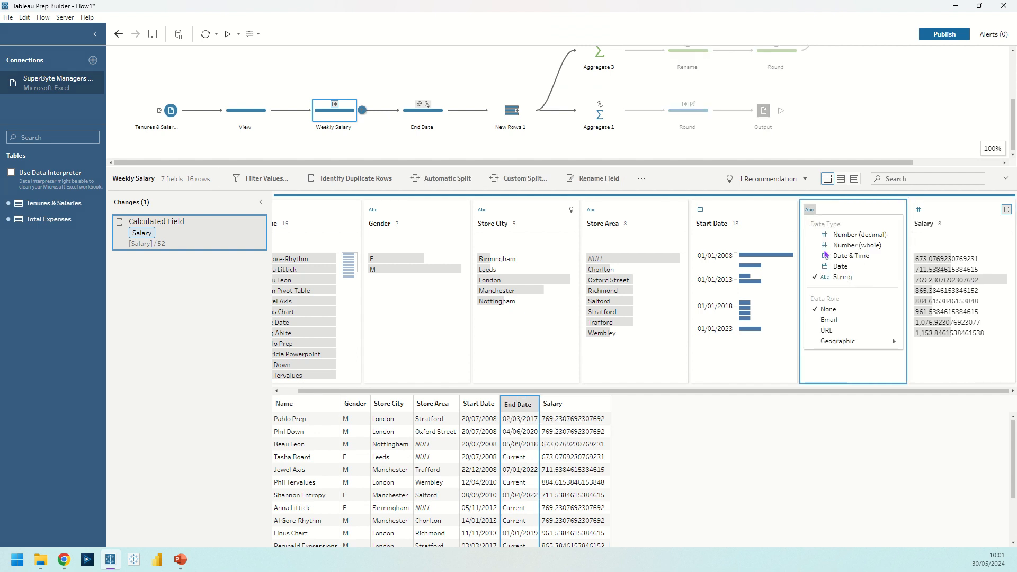
click(858, 208)
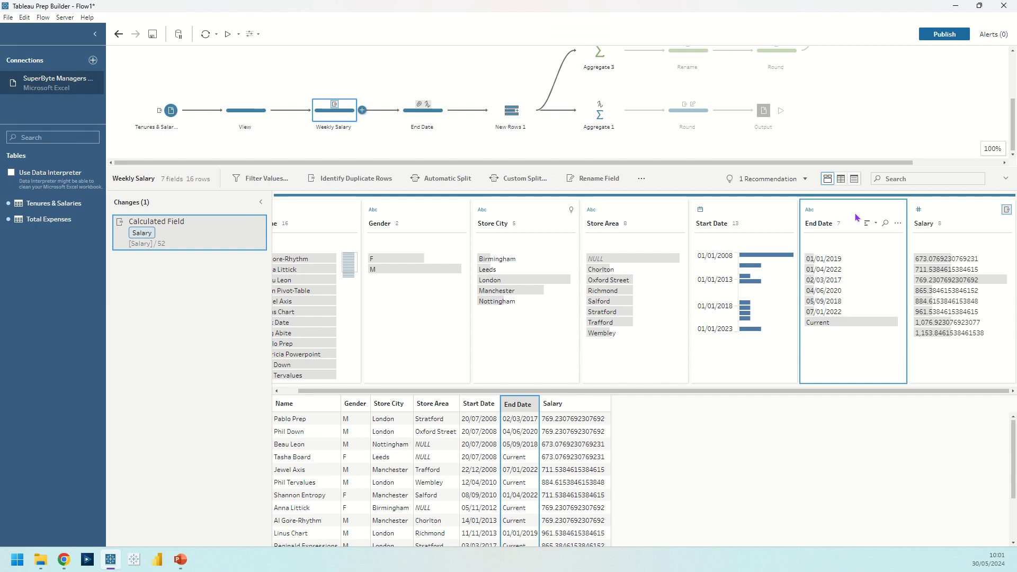
mouse_move(839, 324)
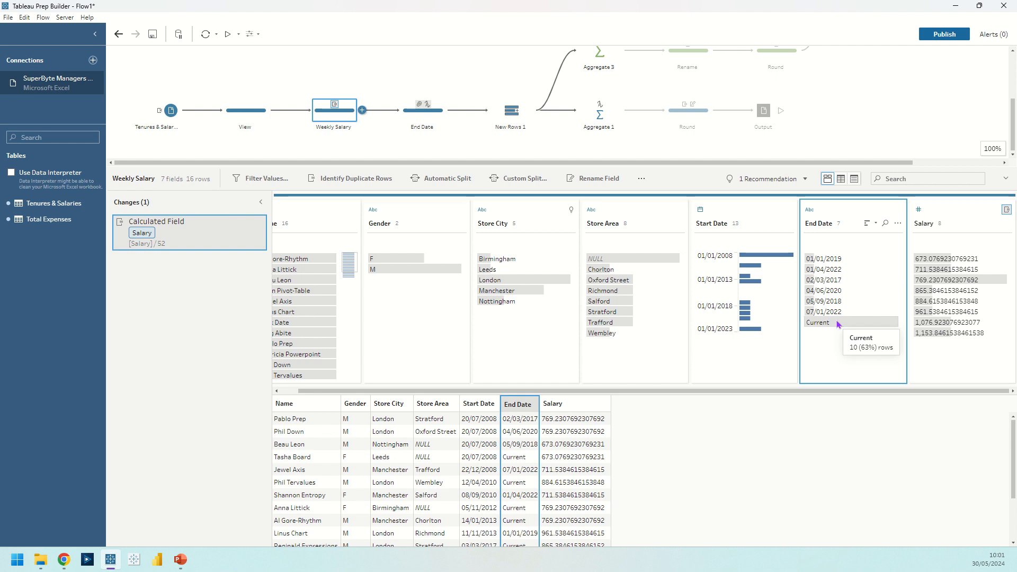
Examine the type change and value grouping applied to the End Date field in the End Date step.
click(424, 111)
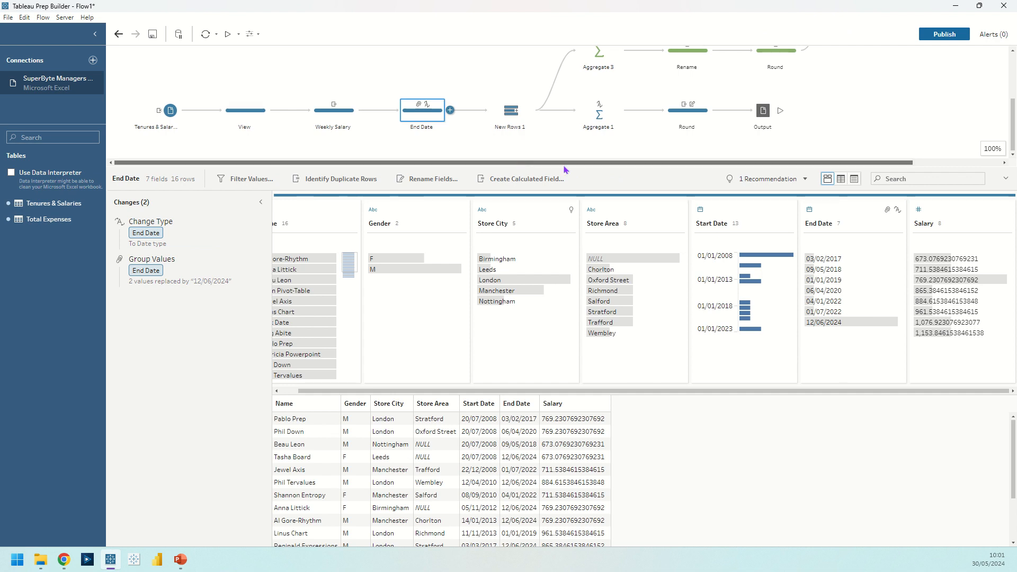
drag(564, 165, 691, 158)
scroll(682, 140, up, 1)
scroll(459, 141, down, 1)
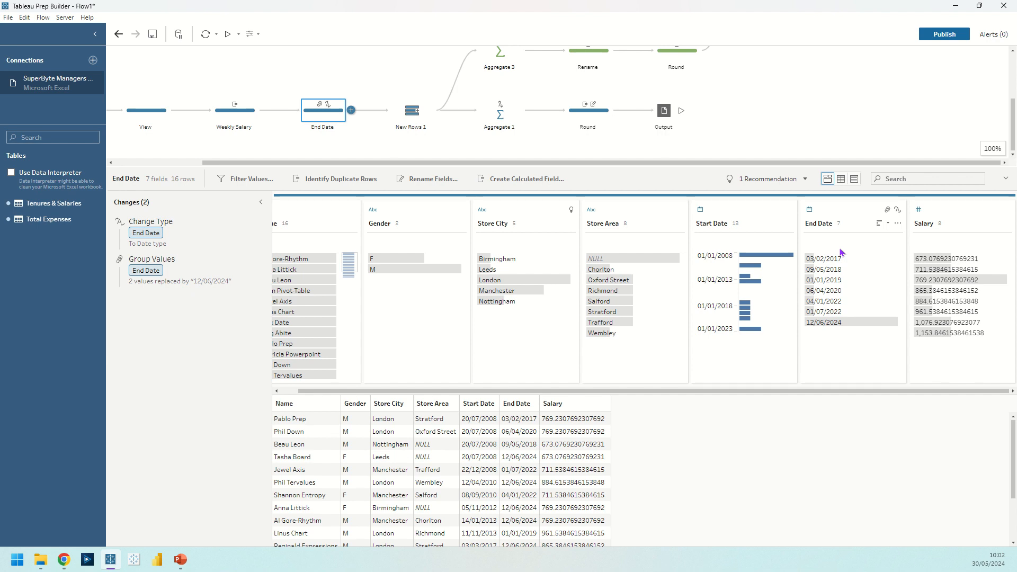
Examine the New Rows 1 settings that generate the Week field from the Start Date to End Date range.
click(412, 110)
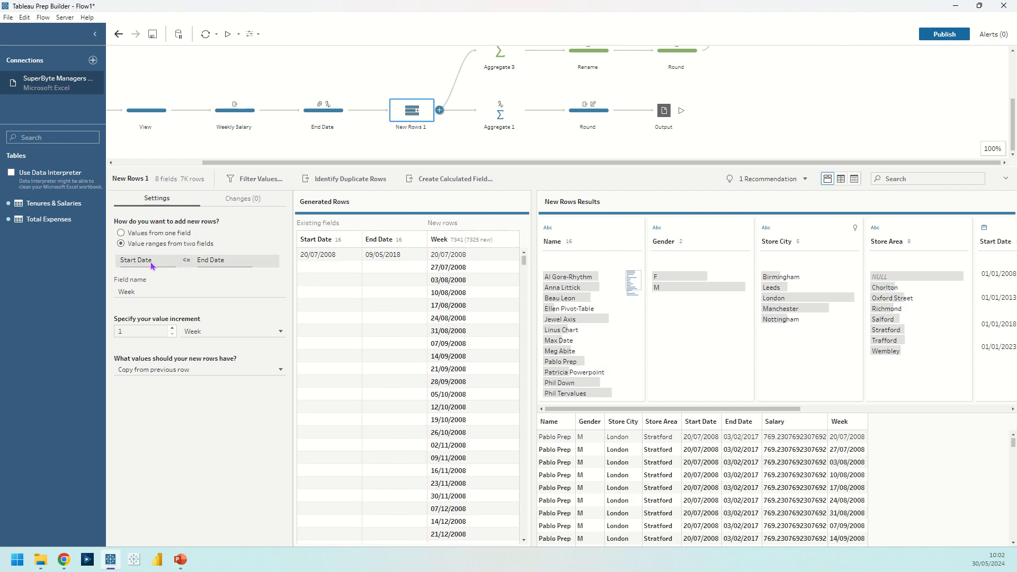
click(206, 291)
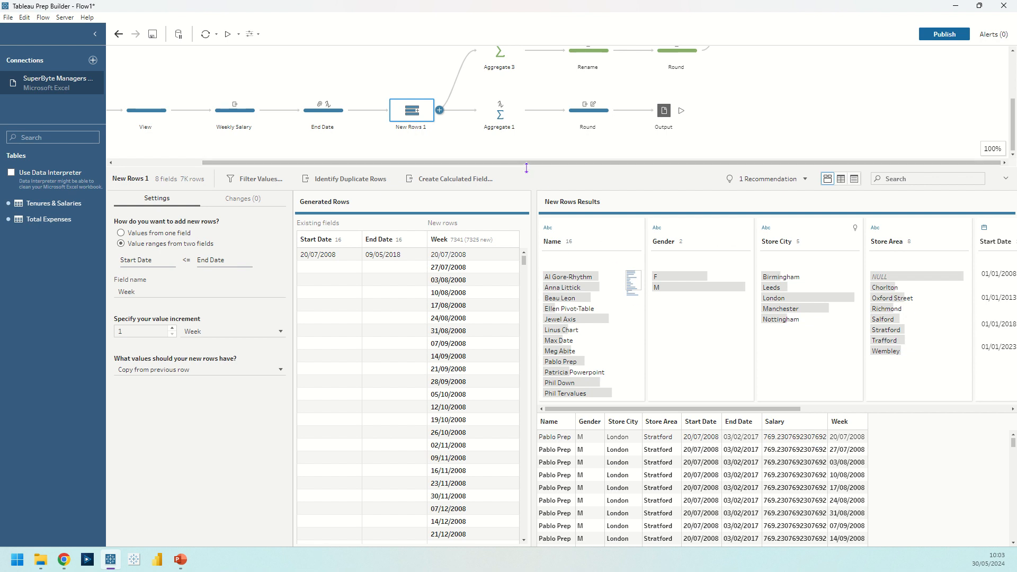
Set the Week field's grouping level in Aggregate 1 to plain Group by.
click(503, 122)
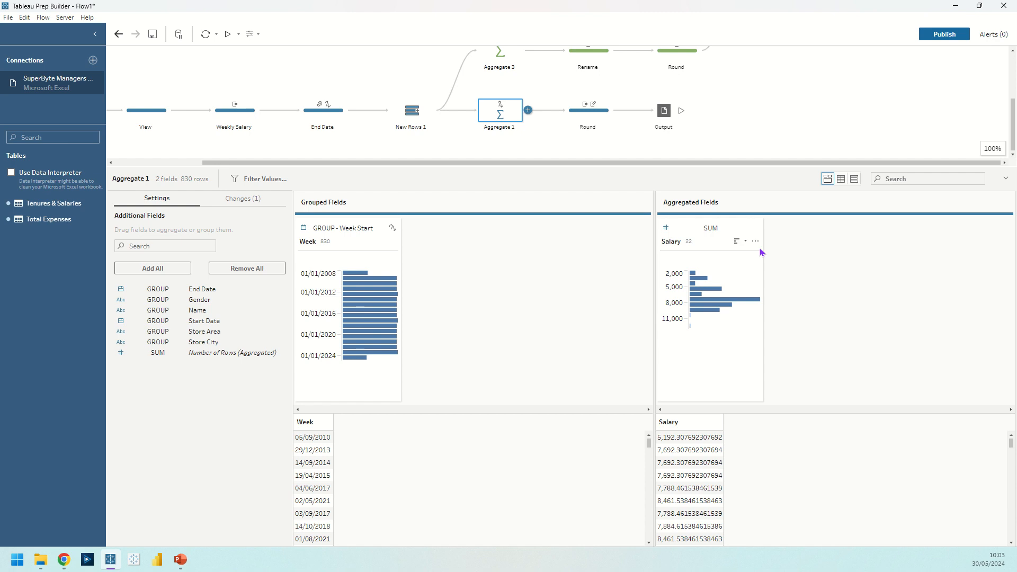
click(339, 229)
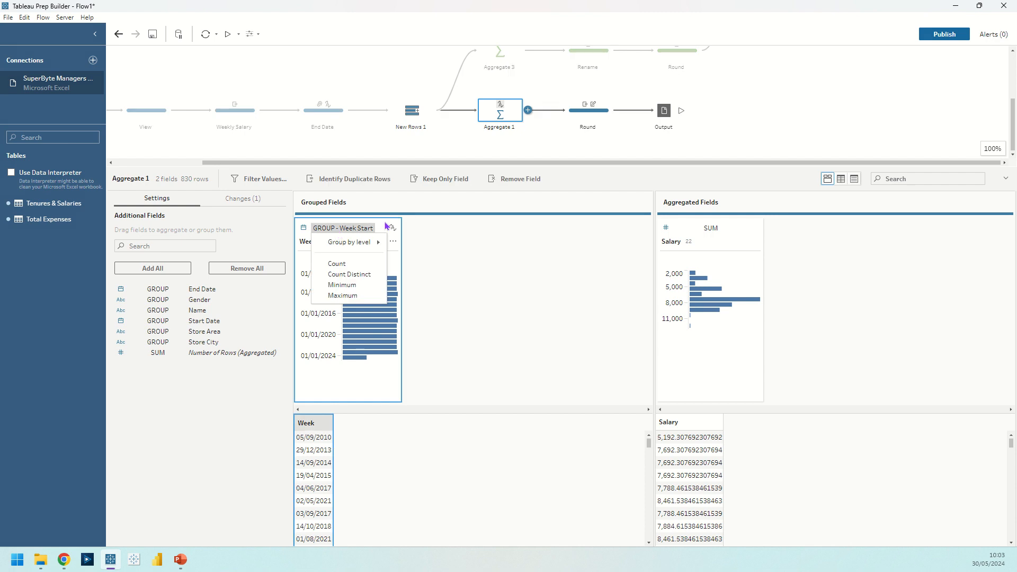
drag(388, 226, 313, 316)
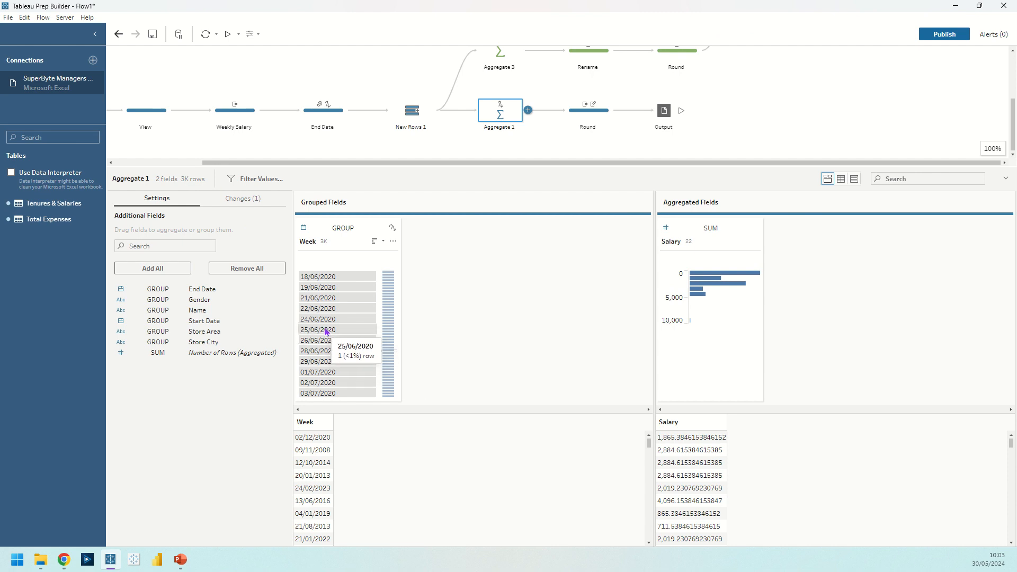
Group the Week field in Aggregate 1 by the Week Start level.
click(351, 231)
mouse_move(353, 241)
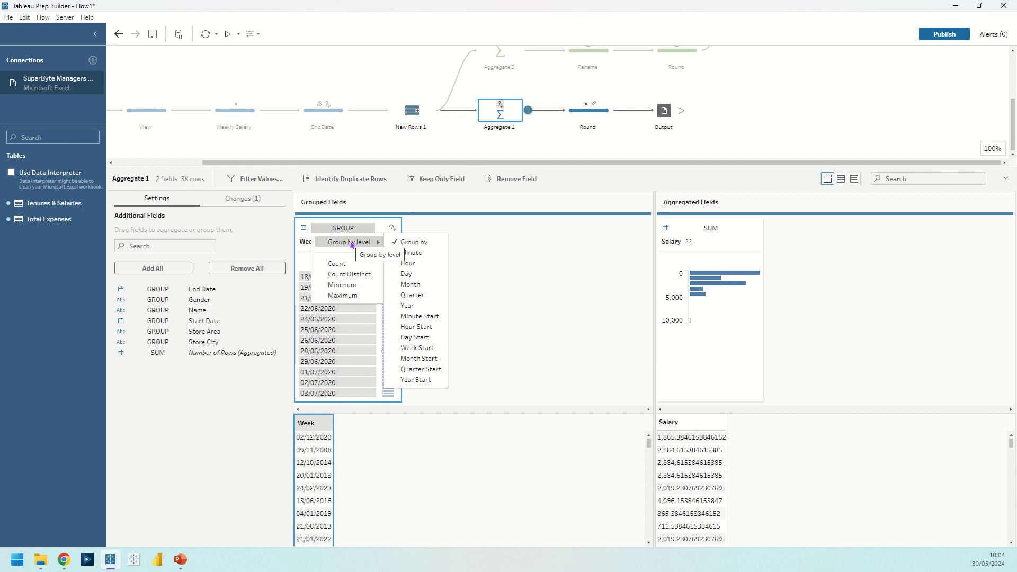
click(431, 352)
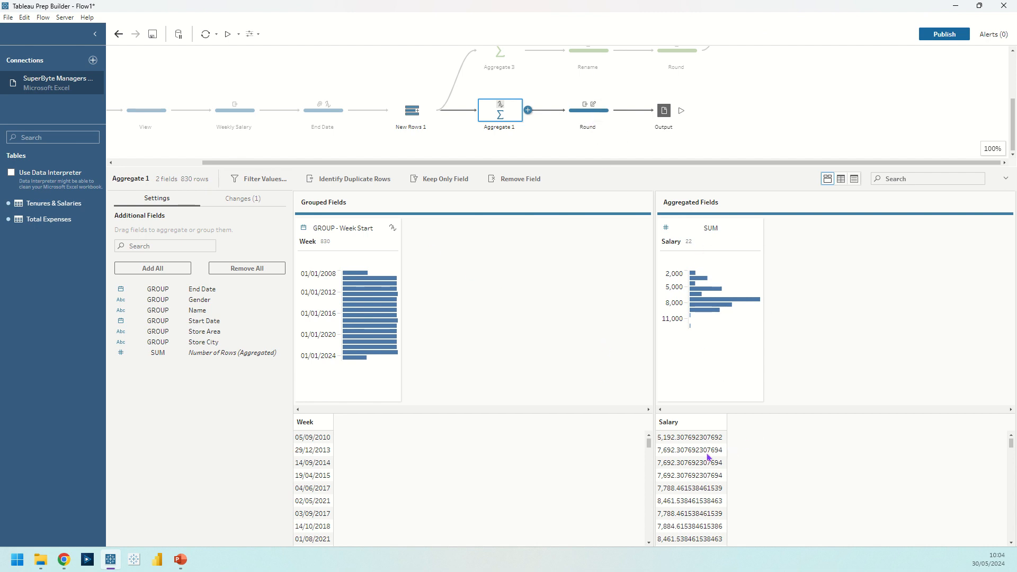
Inspect the Salary rounding calculation and the Salary Payments rename in the Round step following Aggregate 1.
click(592, 115)
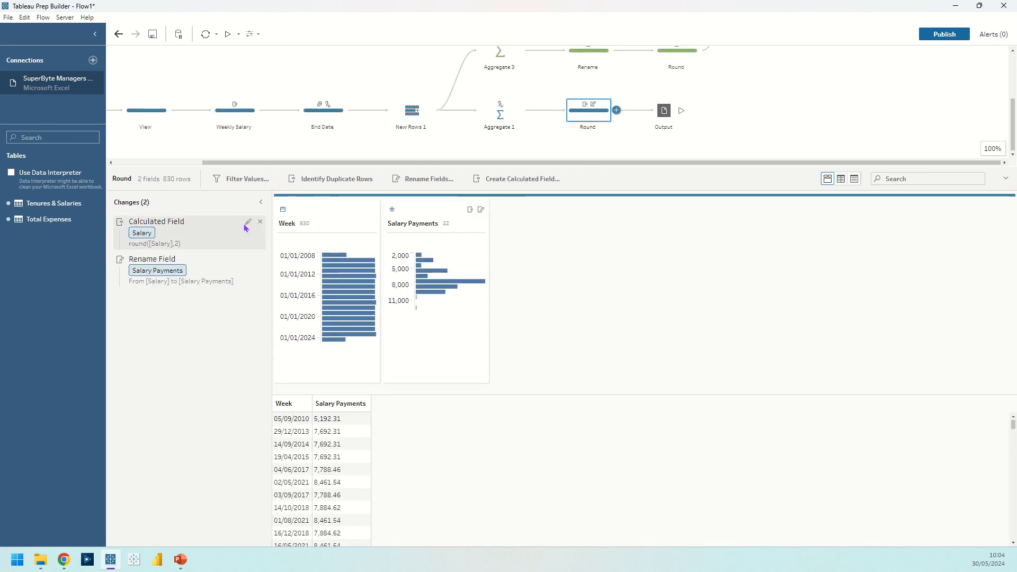
click(247, 226)
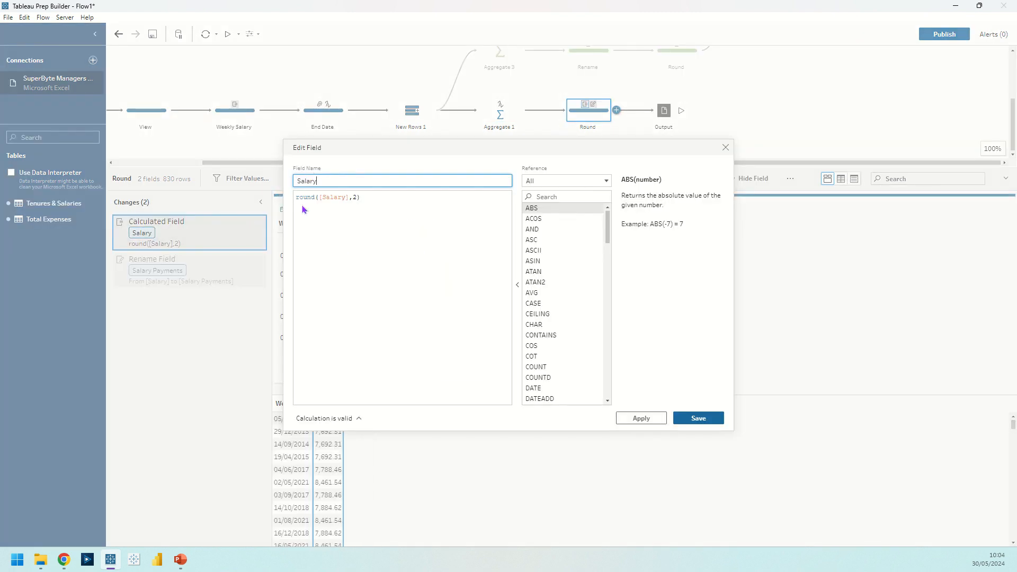
click(725, 148)
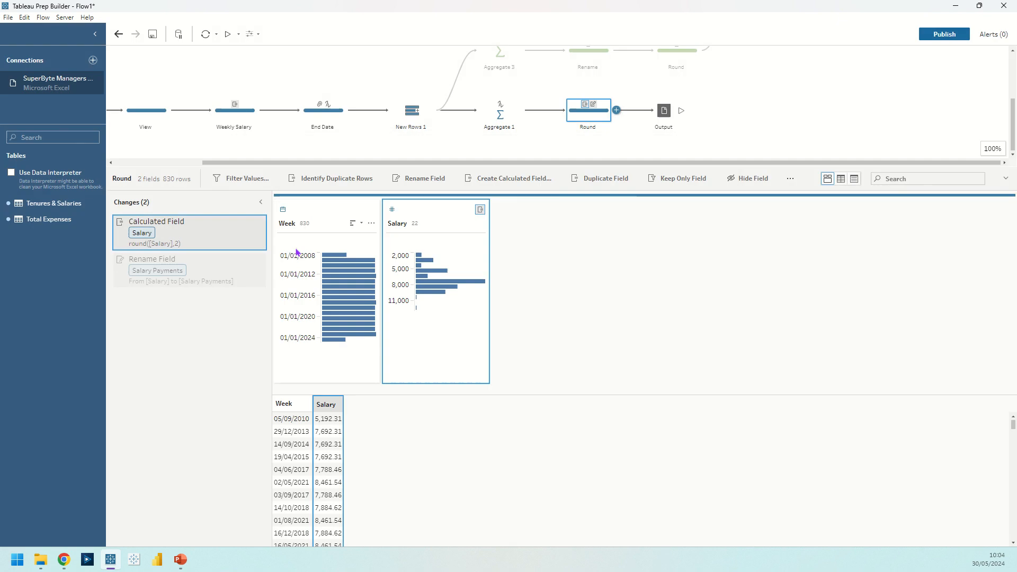
click(222, 284)
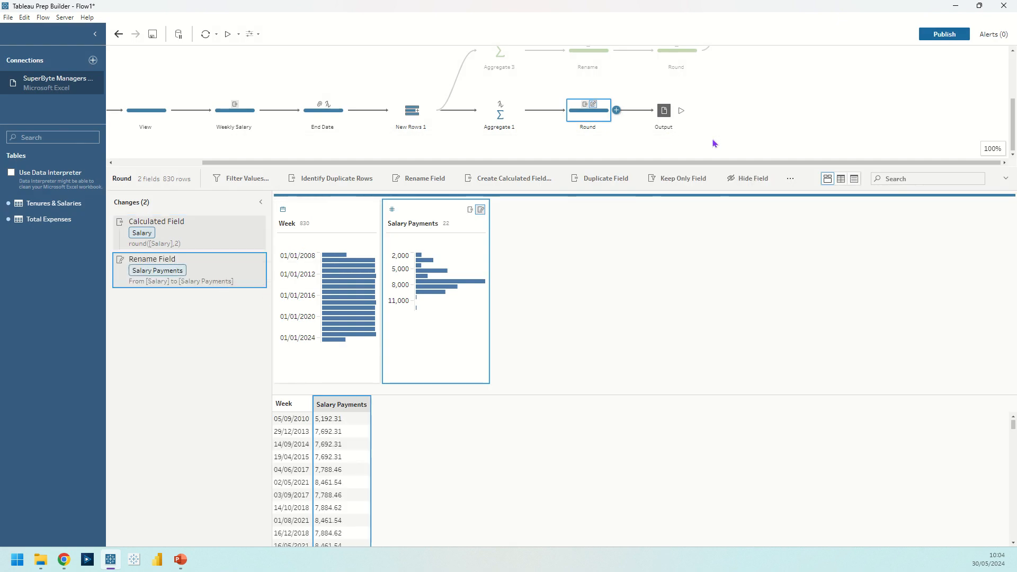
Inspect the Week field's grouping level options in Aggregate 3 without changing them.
drag(700, 169, 706, 236)
click(500, 118)
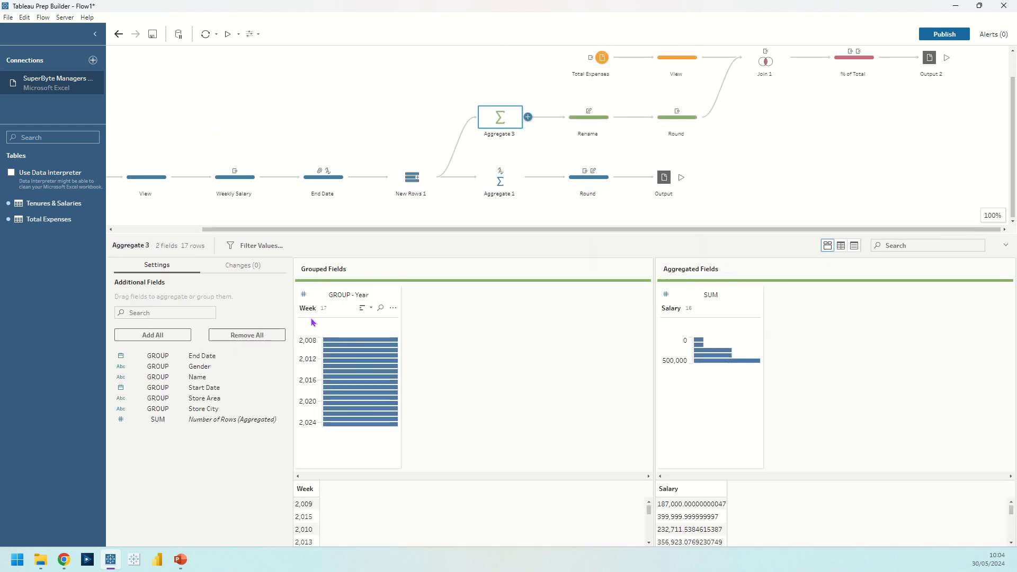
click(349, 295)
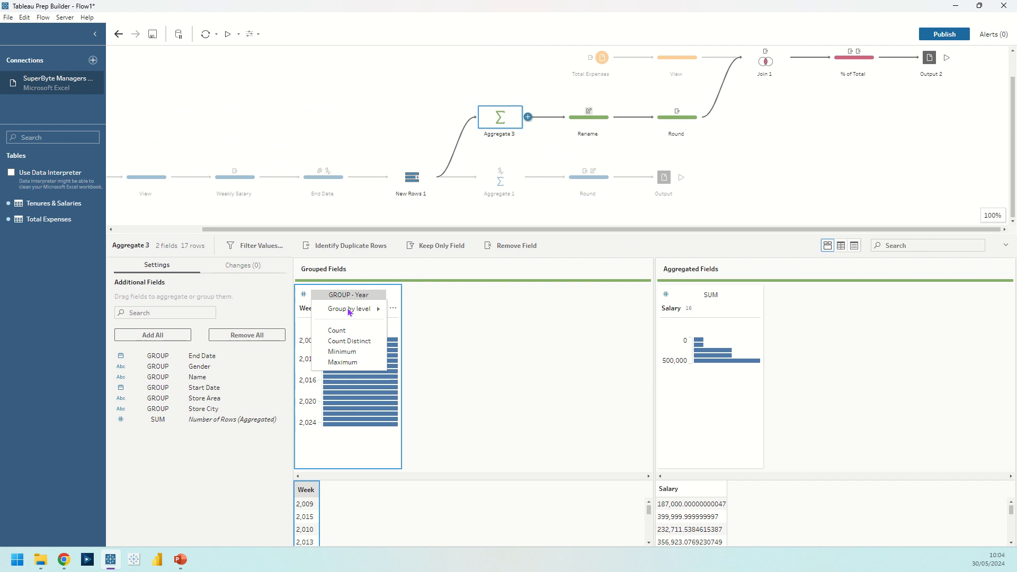
mouse_move(350, 310)
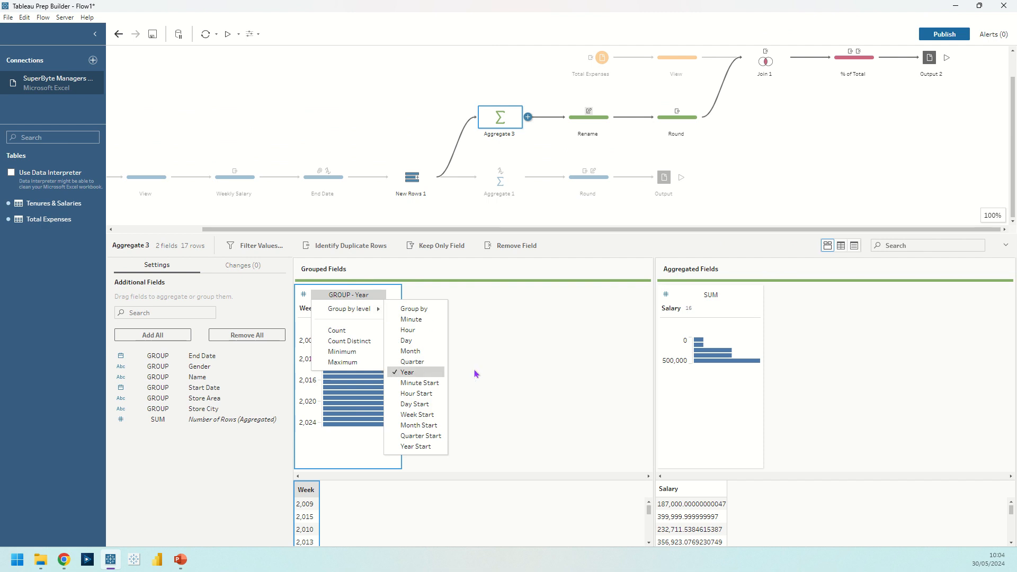
click(509, 364)
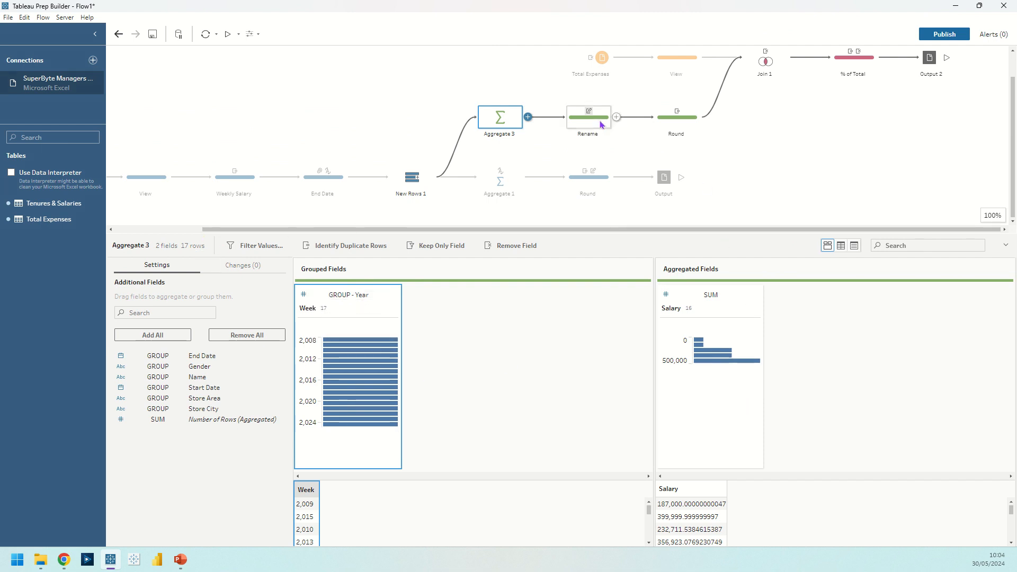
Review the Round step on the yearly branch and examine the Round rows excluded from Join 1.
click(677, 118)
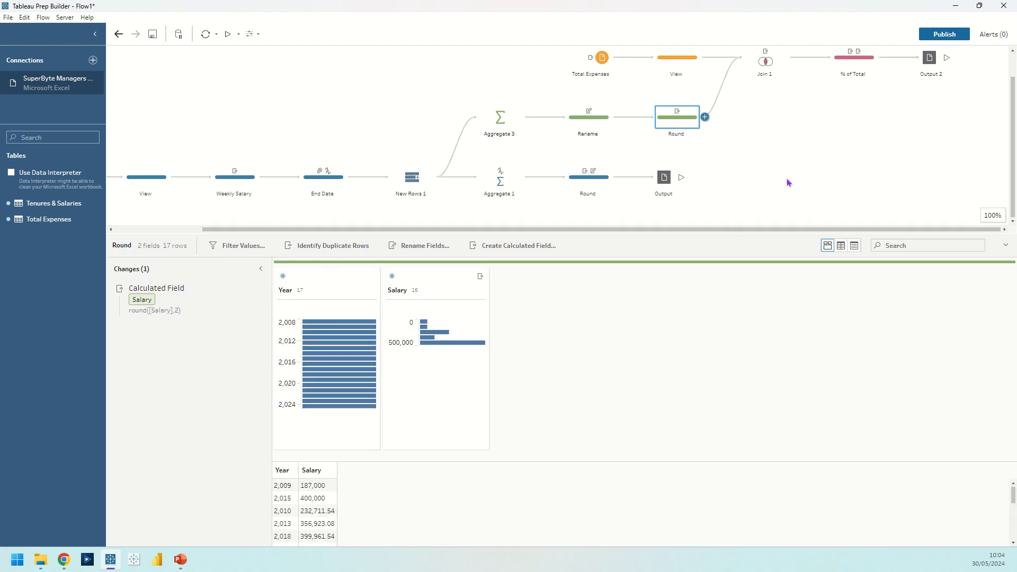
click(769, 67)
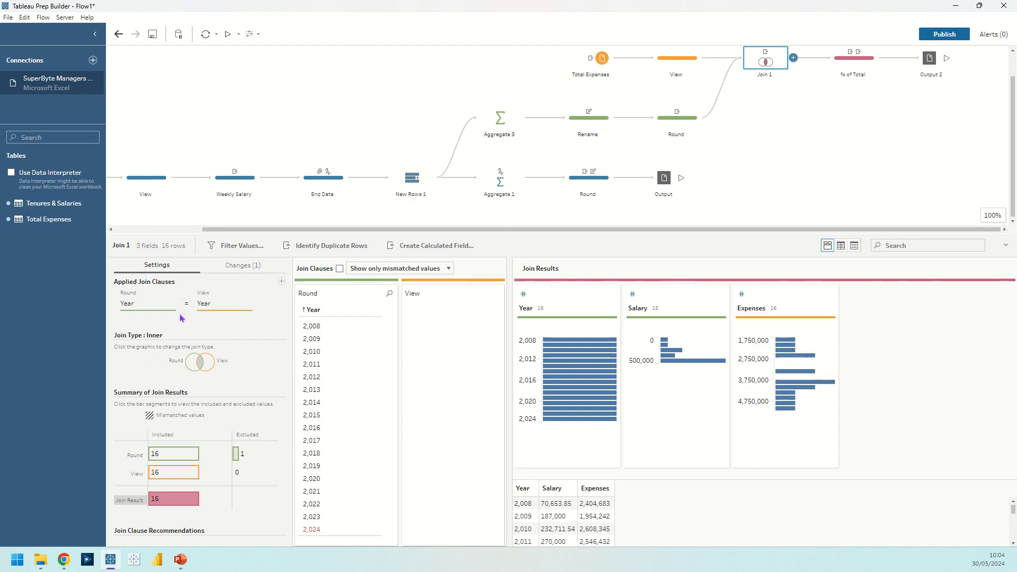
click(236, 456)
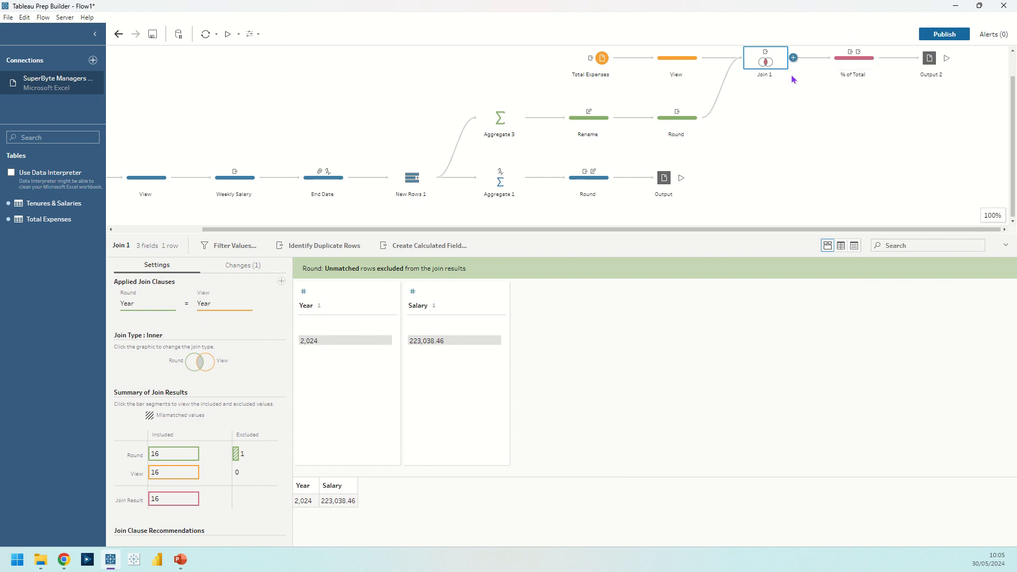
Inspect the % Spent on Manager Salaries calculation in the % of Total step, and briefly highlight the row for its 20.6 value.
click(852, 66)
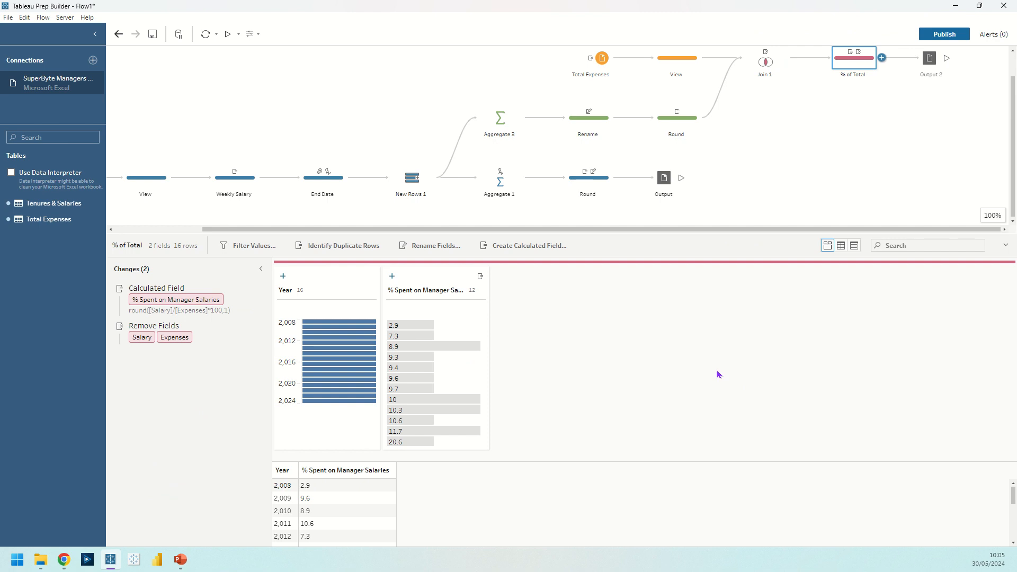
click(249, 290)
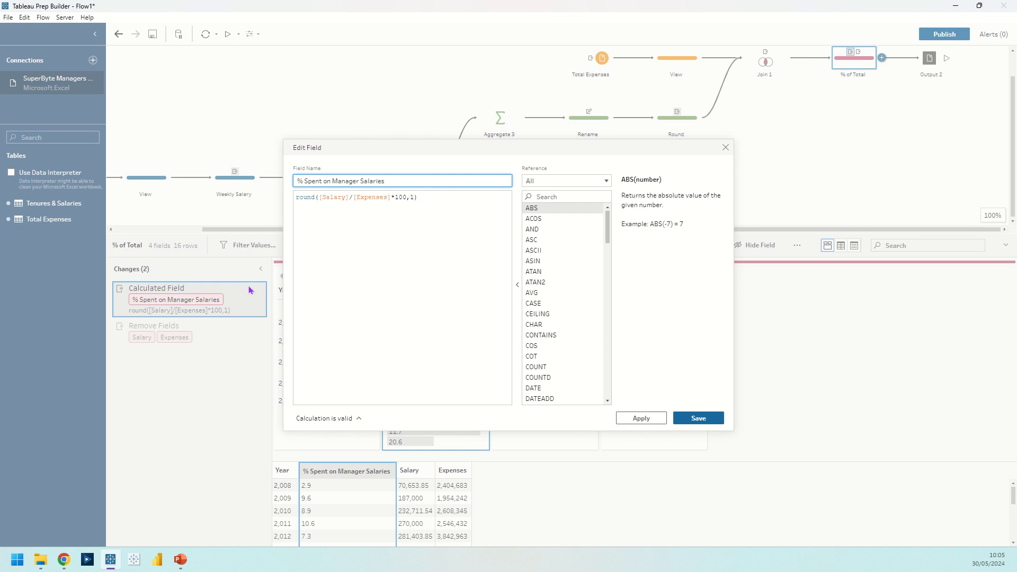
click(726, 147)
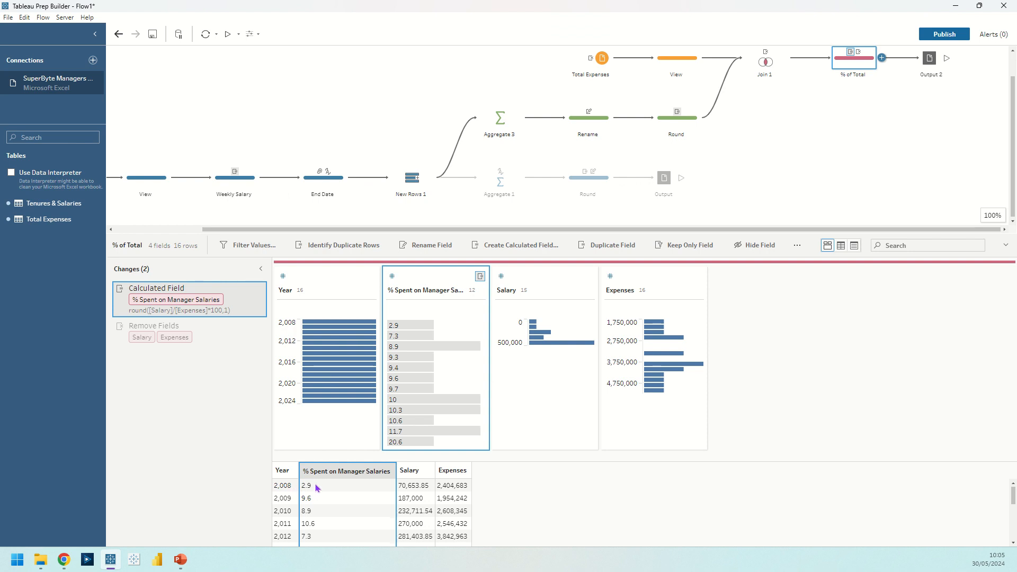
click(394, 445)
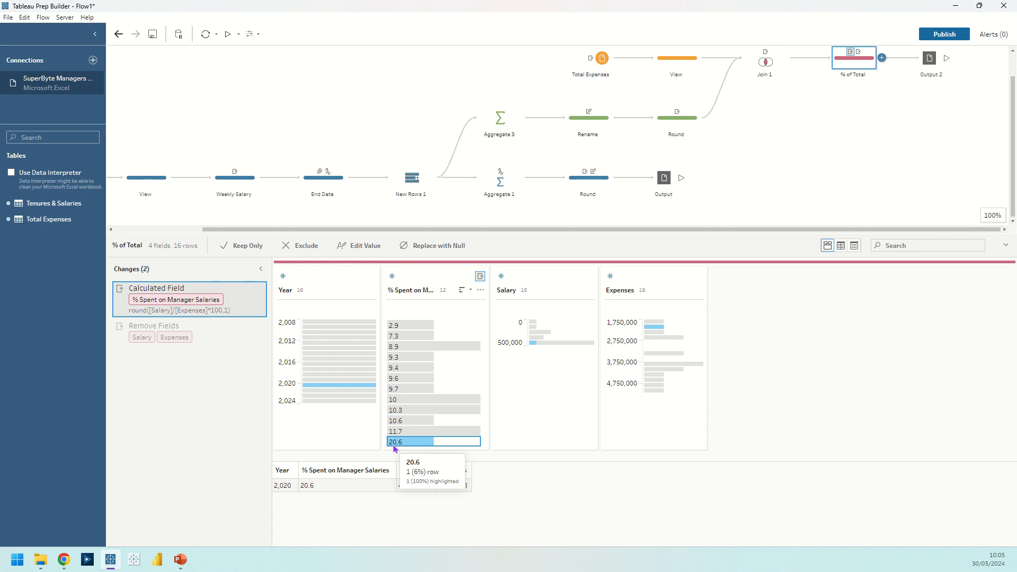
click(394, 444)
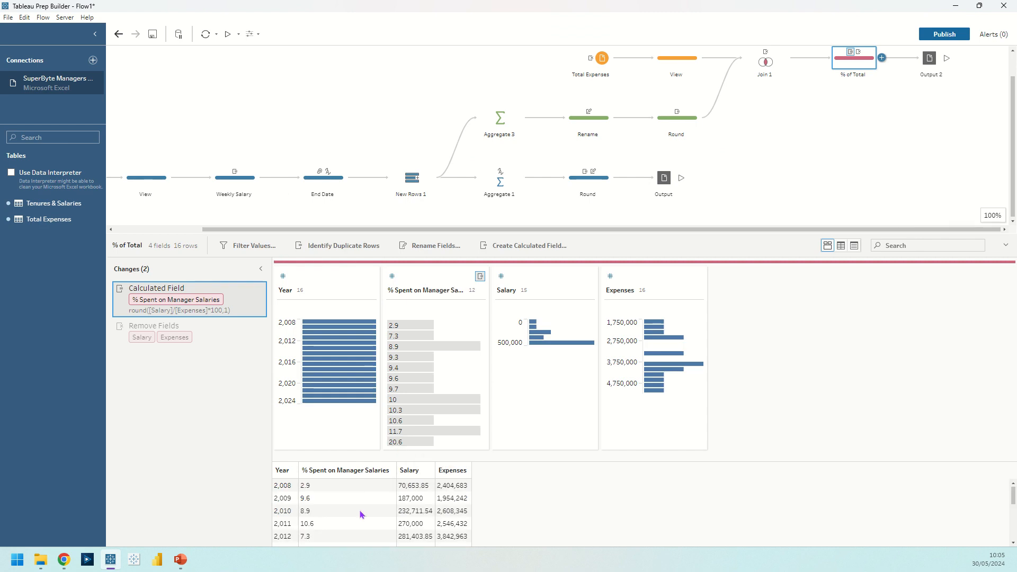
View the Remove Fields change for Salary and Expenses, and open Output 2 to examine its final table.
click(187, 342)
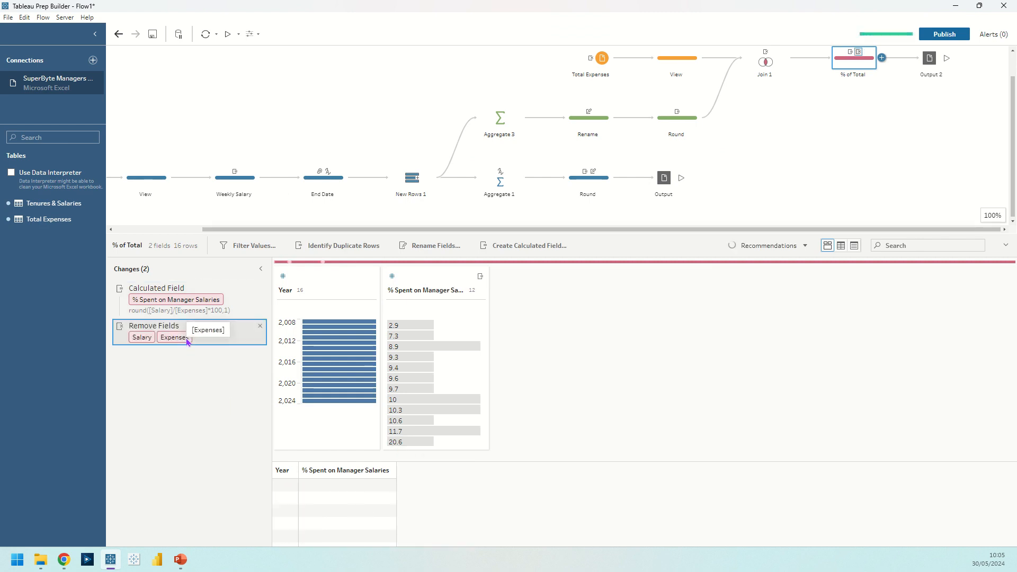
click(930, 58)
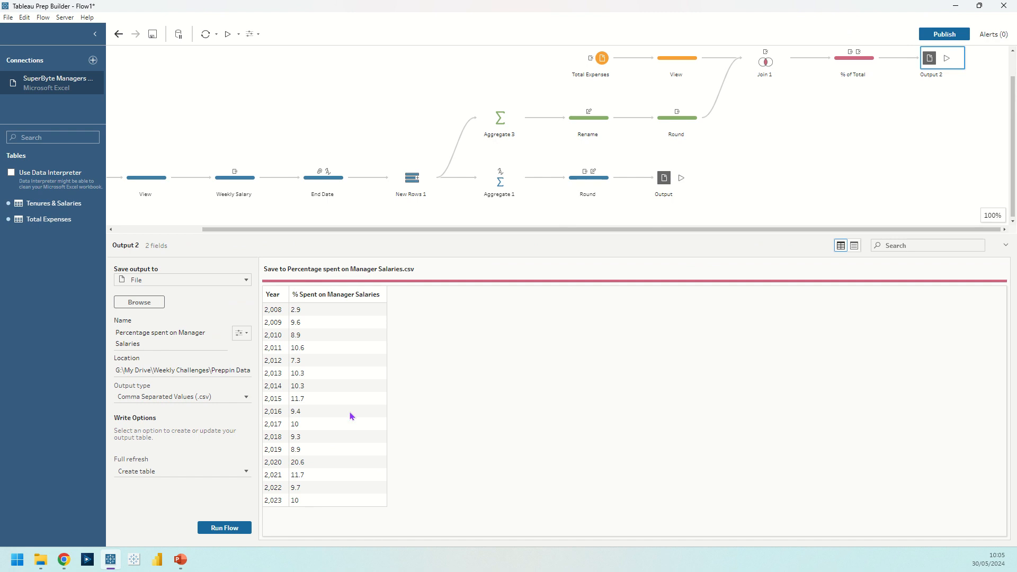